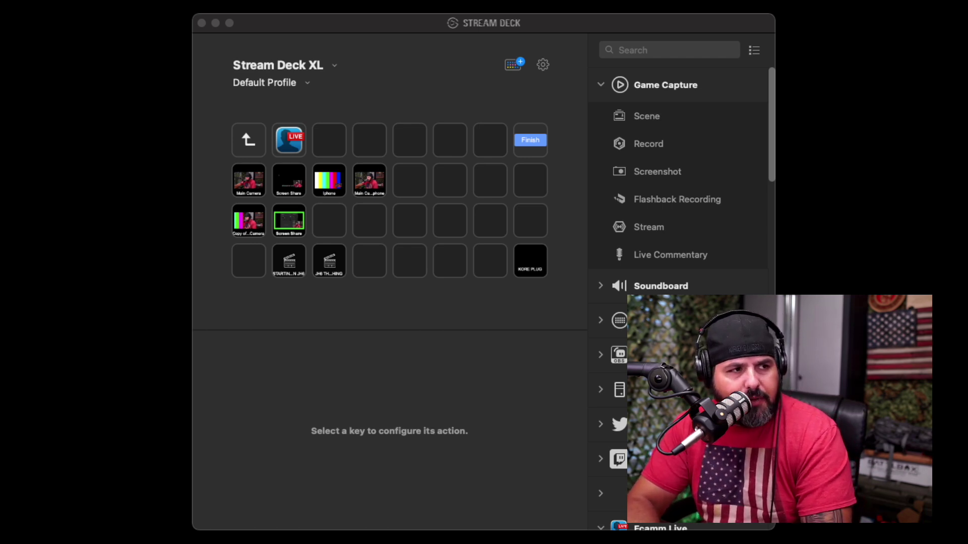
Check the available devices and the profiles offered for the Stream Deck XL, keeping the current device and profile.
{"action": "left_click", "coordinate": [334, 65]}
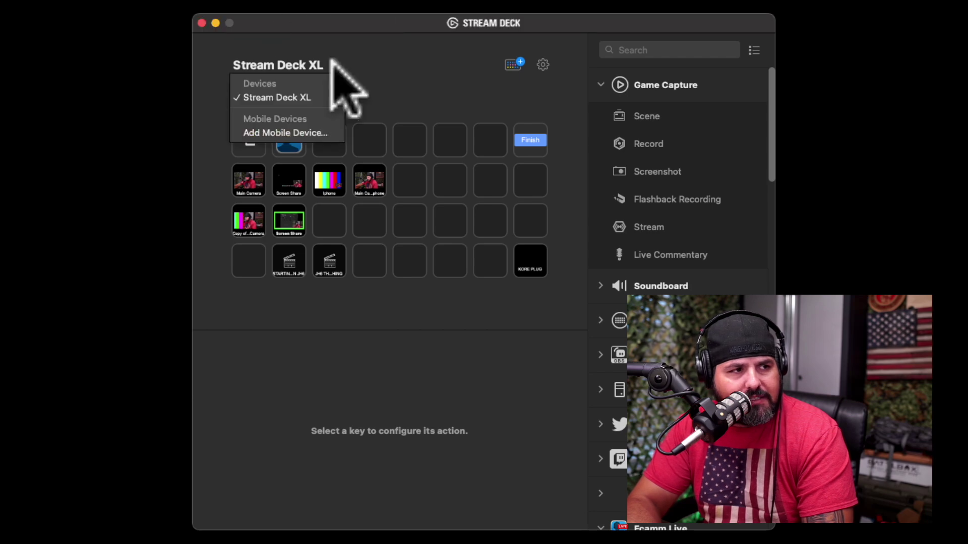
{"action": "left_click", "coordinate": [339, 56]}
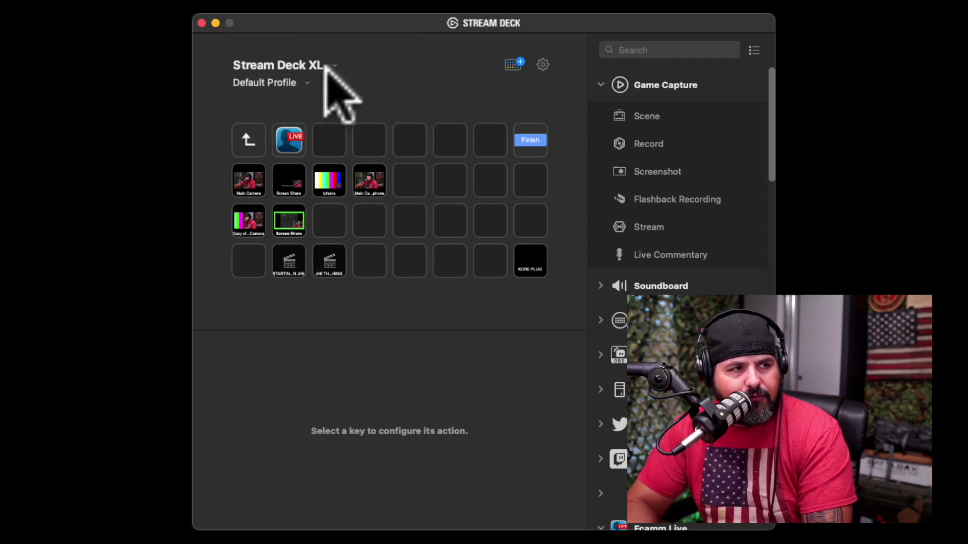
{"action": "left_click", "coordinate": [299, 82]}
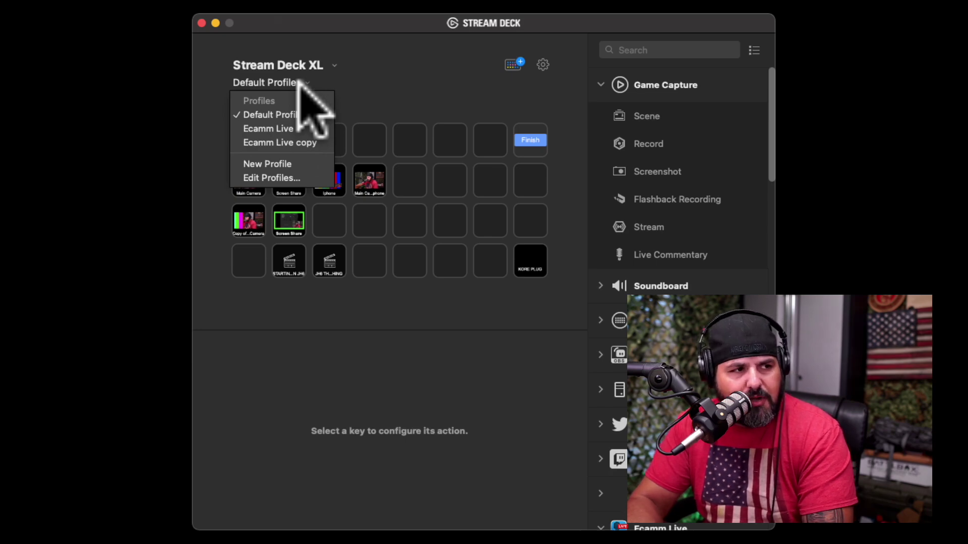
{"action": "left_click", "coordinate": [371, 108]}
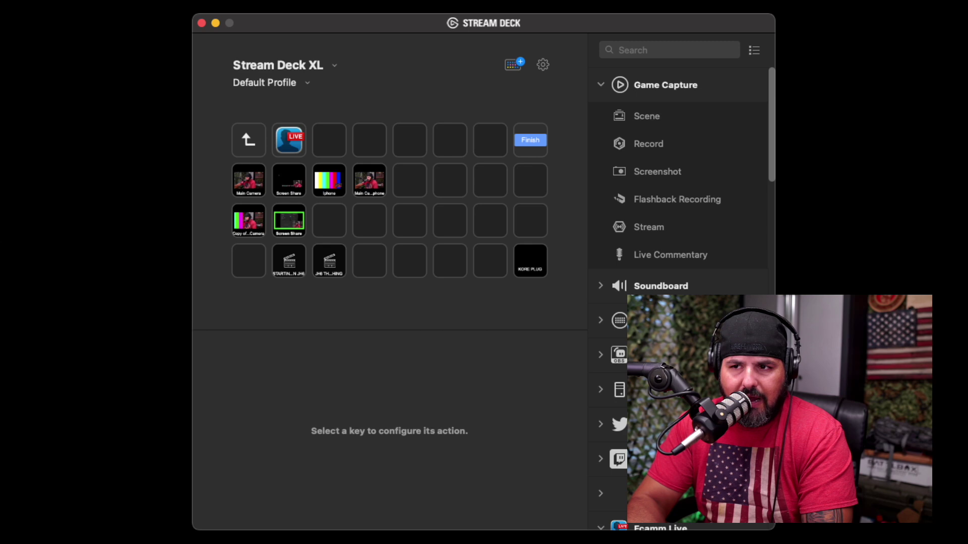
Leave the current folder for the main page of keys and open the JH6 folder.
{"action": "left_click", "coordinate": [248, 140]}
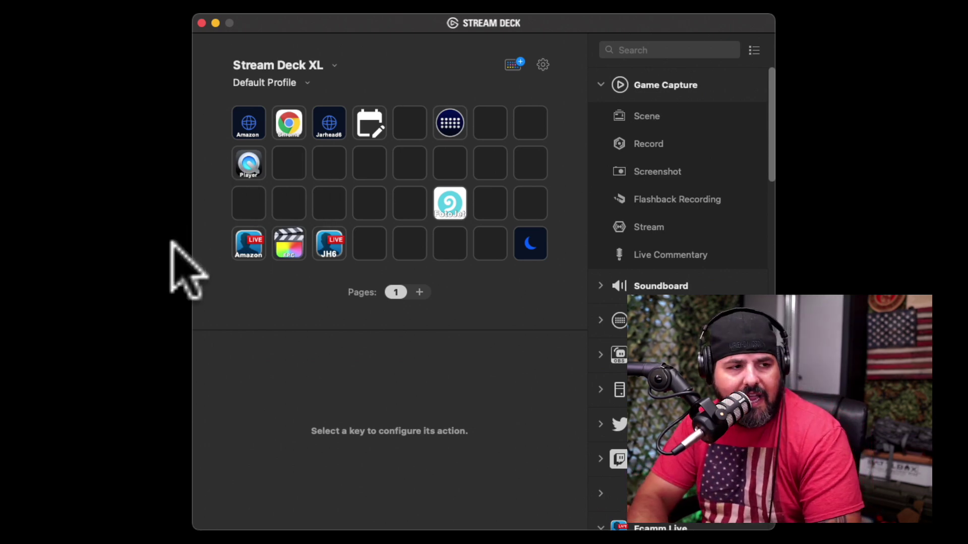
{"action": "double_click", "coordinate": [238, 241]}
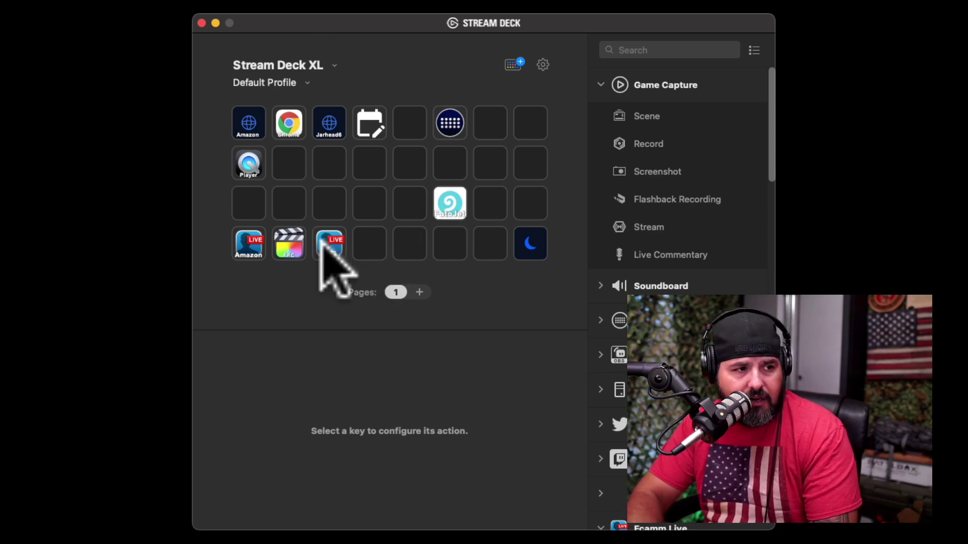
{"action": "double_click", "coordinate": [284, 247]}
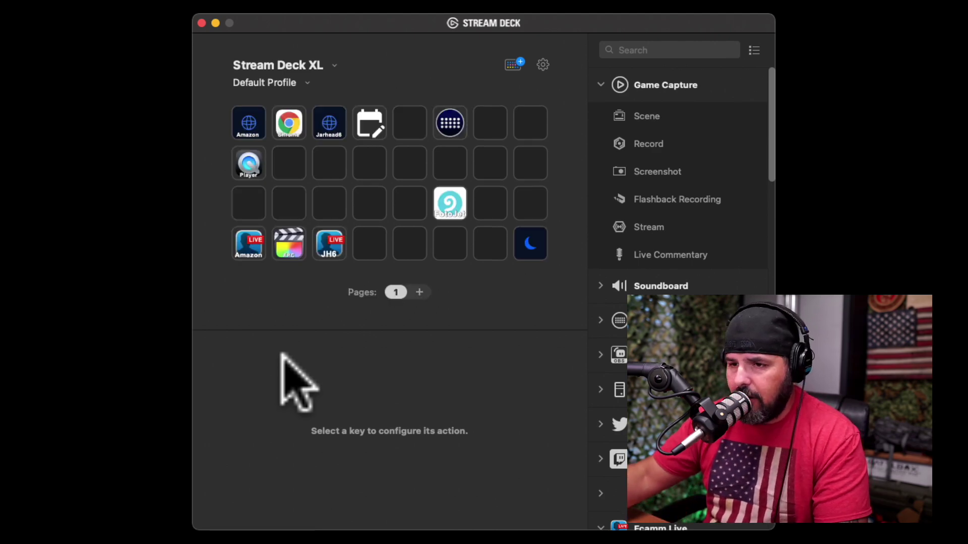
{"action": "double_click", "coordinate": [329, 244]}
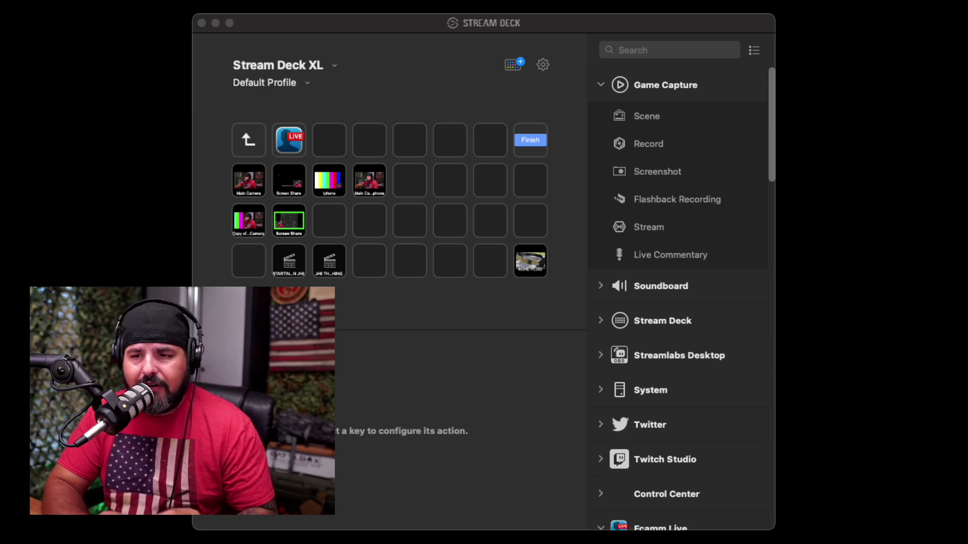
Examine the available action categories, including Soundboard, Stream Deck, Streamlabs Desktop and Ecamm Live.
{"action": "left_click", "coordinate": [630, 286]}
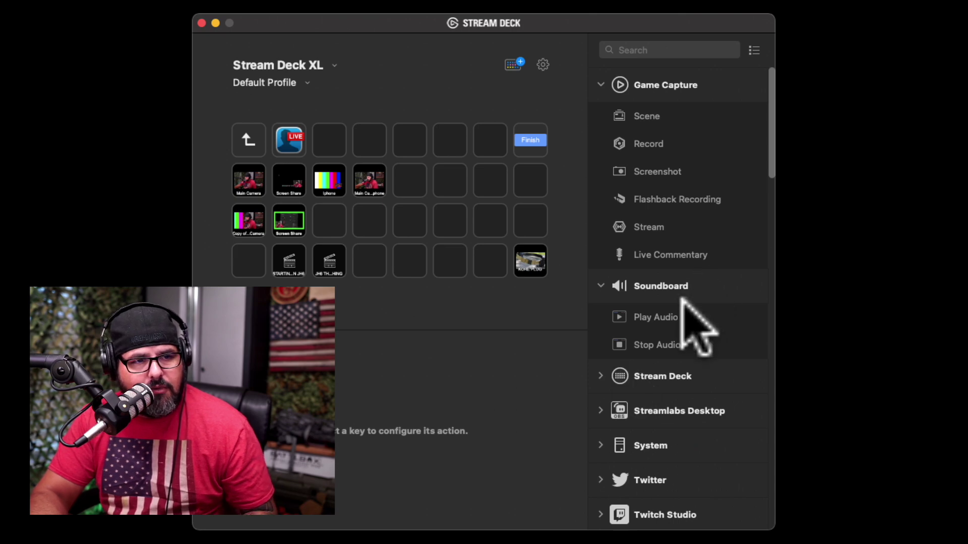
{"action": "scroll", "coordinate": [655, 322], "scroll_direction": "down", "scroll_amount": 3}
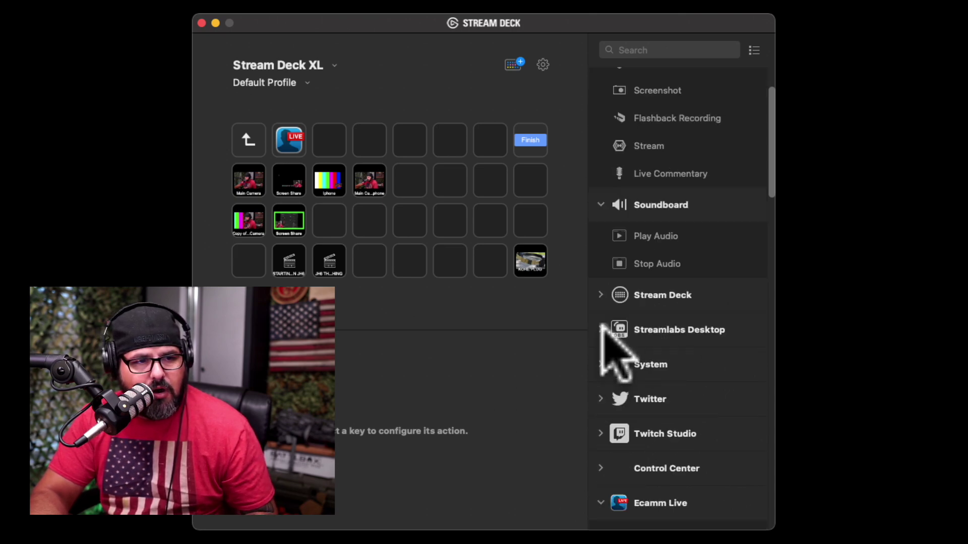
{"action": "left_click", "coordinate": [601, 295]}
{"action": "scroll", "coordinate": [604, 302], "scroll_direction": "down", "scroll_amount": 5}
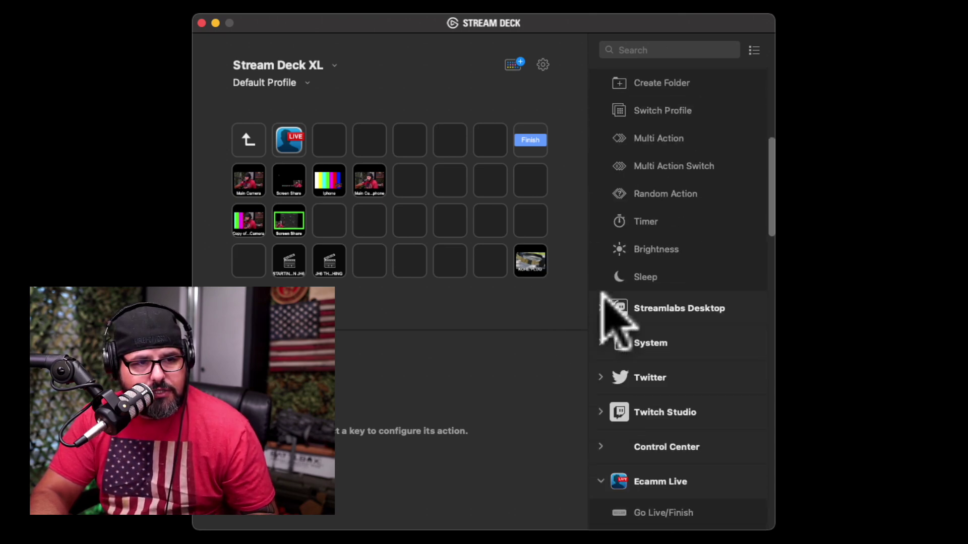
{"action": "scroll", "coordinate": [675, 272], "scroll_direction": "up", "scroll_amount": 5}
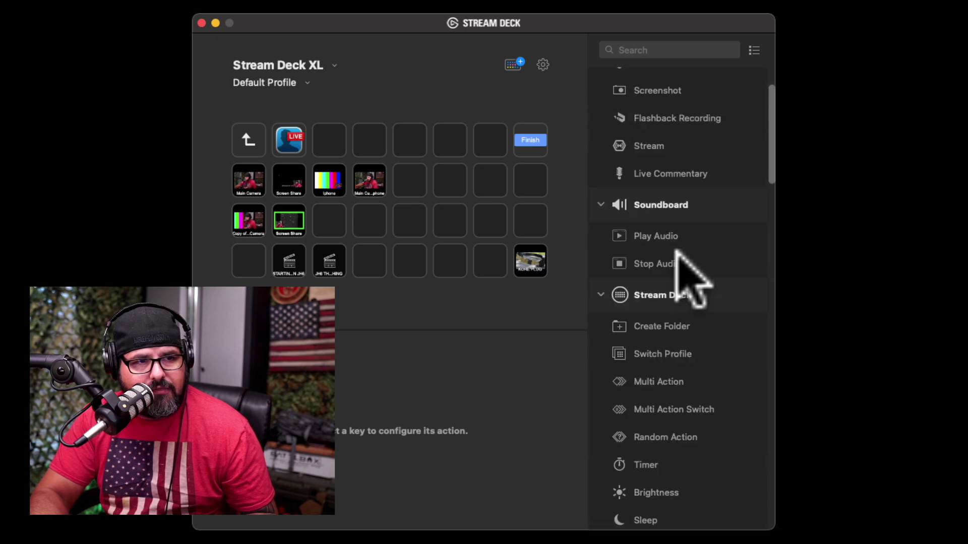
{"action": "left_click", "coordinate": [605, 294]}
{"action": "scroll", "coordinate": [636, 295], "scroll_direction": "down", "scroll_amount": 5}
{"action": "scroll", "coordinate": [656, 308], "scroll_direction": "down", "scroll_amount": 3}
{"action": "scroll", "coordinate": [670, 320], "scroll_direction": "up", "scroll_amount": 5}
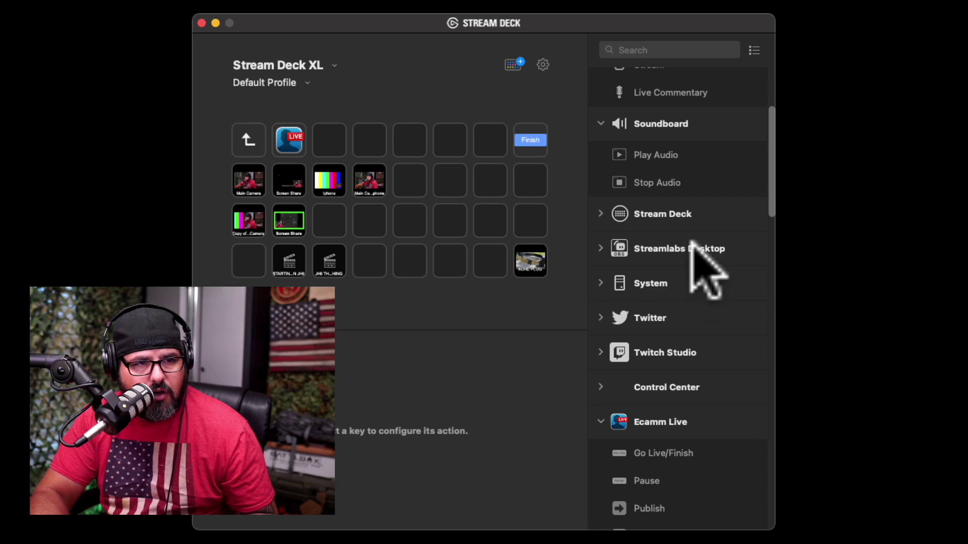
{"action": "left_click", "coordinate": [600, 247]}
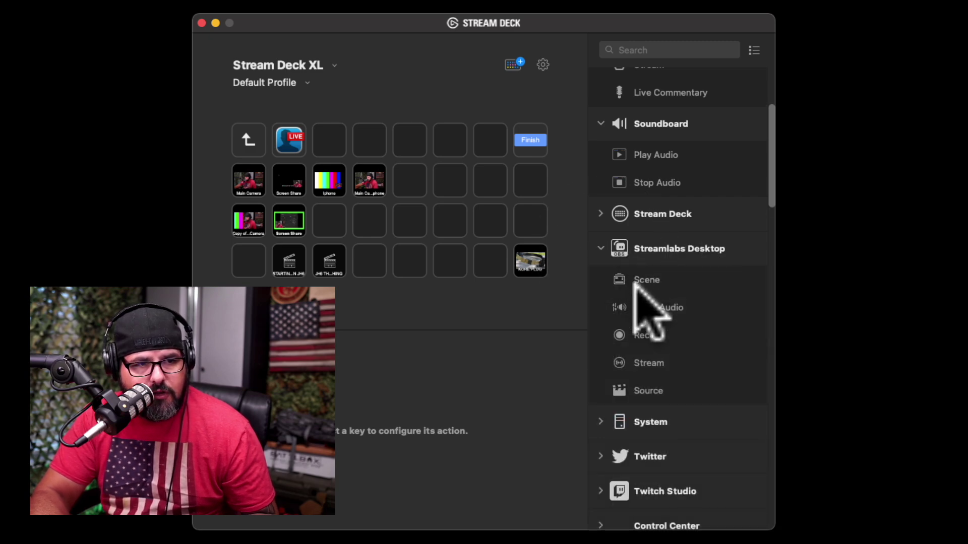
{"action": "left_click", "coordinate": [601, 247]}
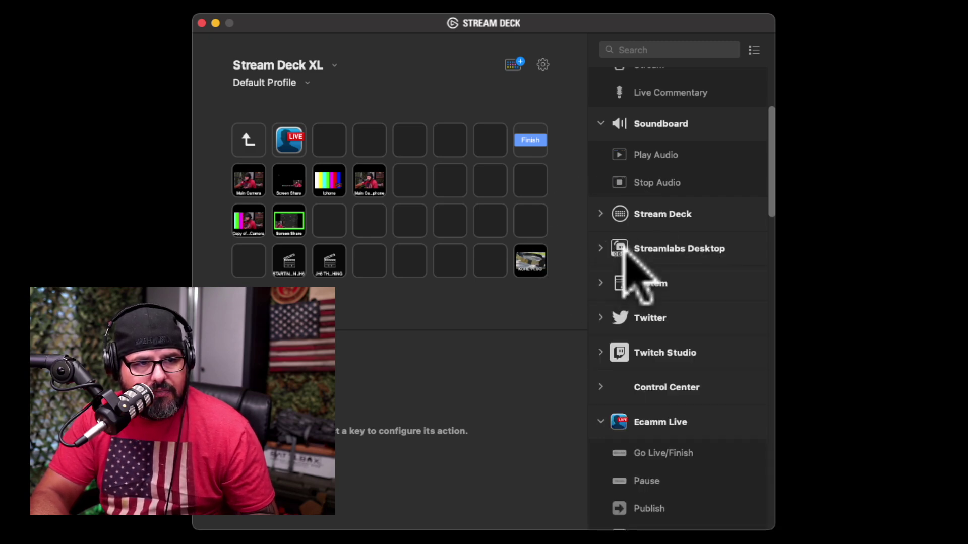
{"action": "scroll", "coordinate": [635, 285], "scroll_direction": "down", "scroll_amount": 3}
{"action": "scroll", "coordinate": [663, 218], "scroll_direction": "down", "scroll_amount": 2}
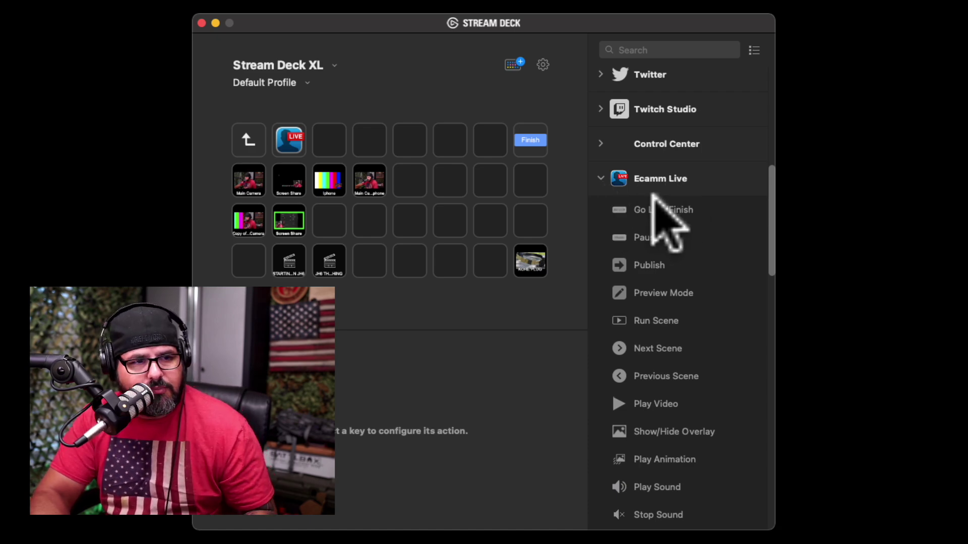
Add an Ecamm Live Run Scene action to the empty seventh key in the second row.
{"action": "left_click", "coordinate": [649, 314]}
{"action": "left_click_drag", "start_coordinate": [651, 315], "coordinate": [490, 178]}
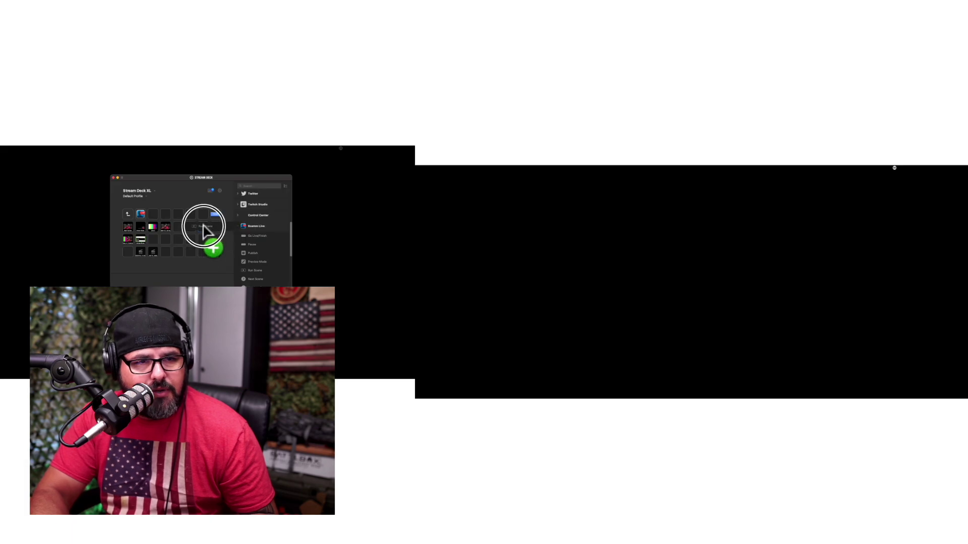
{"action": "left_click_drag", "start_coordinate": [204, 225], "coordinate": [202, 227]}
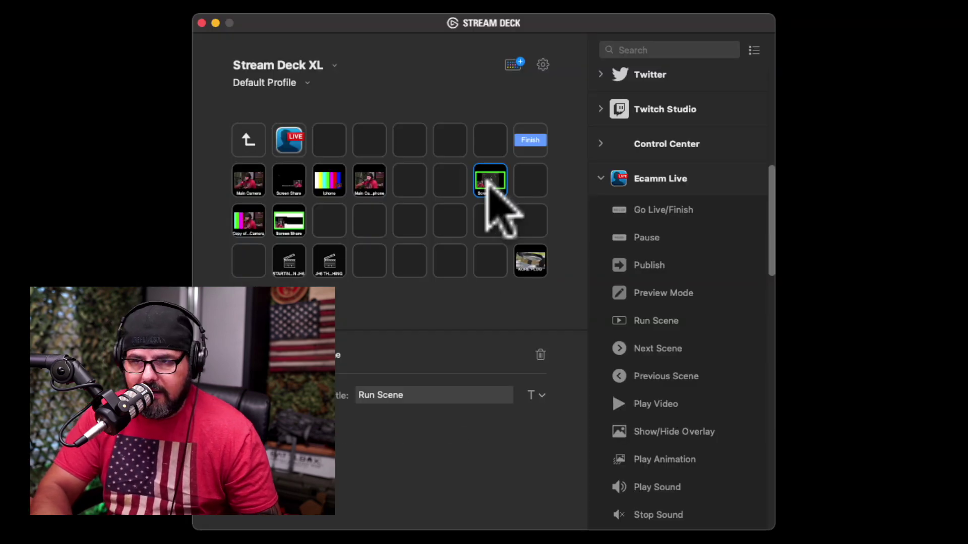
{"action": "left_click", "coordinate": [487, 183]}
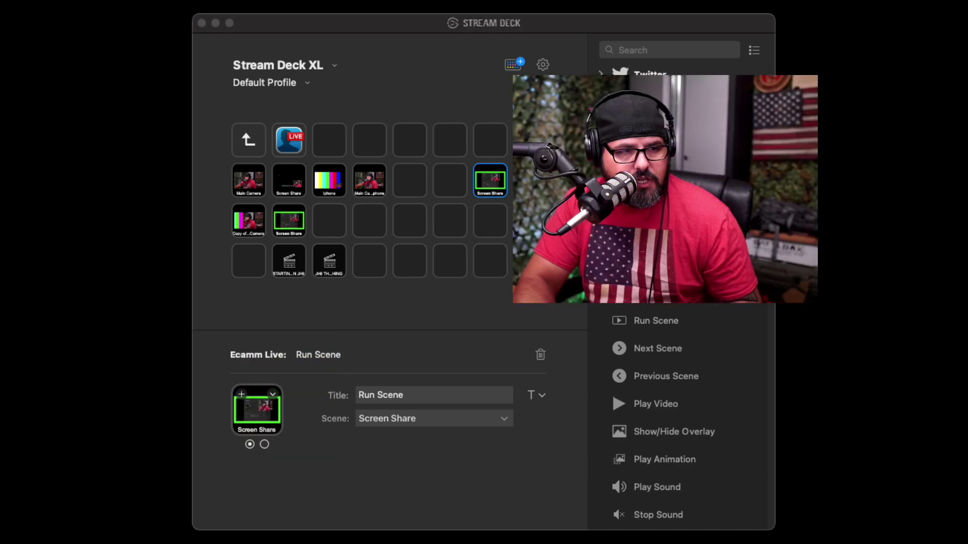
Title the new Run Scene key MAIN CAMERA and assign the Main Camera scene to it.
{"action": "left_click", "coordinate": [450, 396]}
{"action": "left_click_drag", "start_coordinate": [450, 396], "coordinate": [319, 395]}
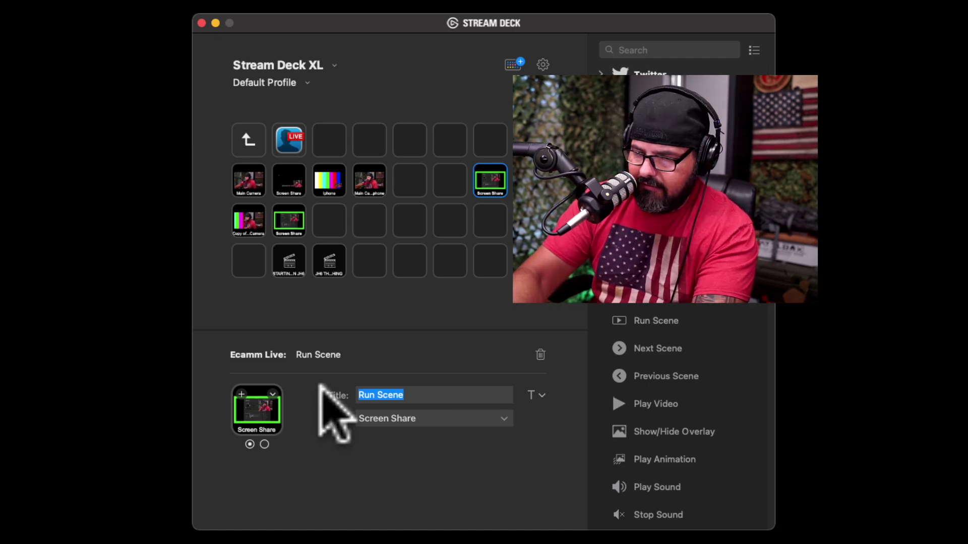
{"action": "type", "text": "MAIN CAMERA"}
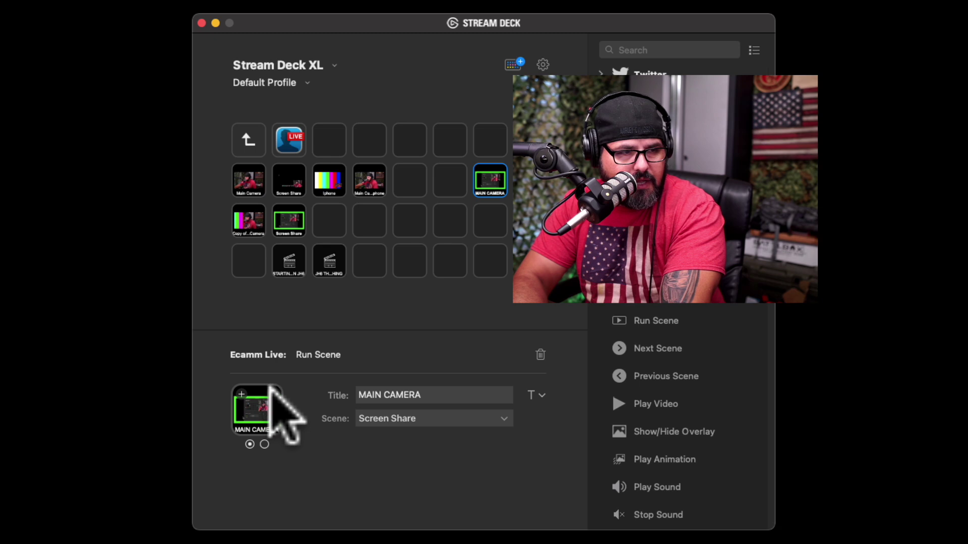
{"action": "left_click", "coordinate": [259, 409]}
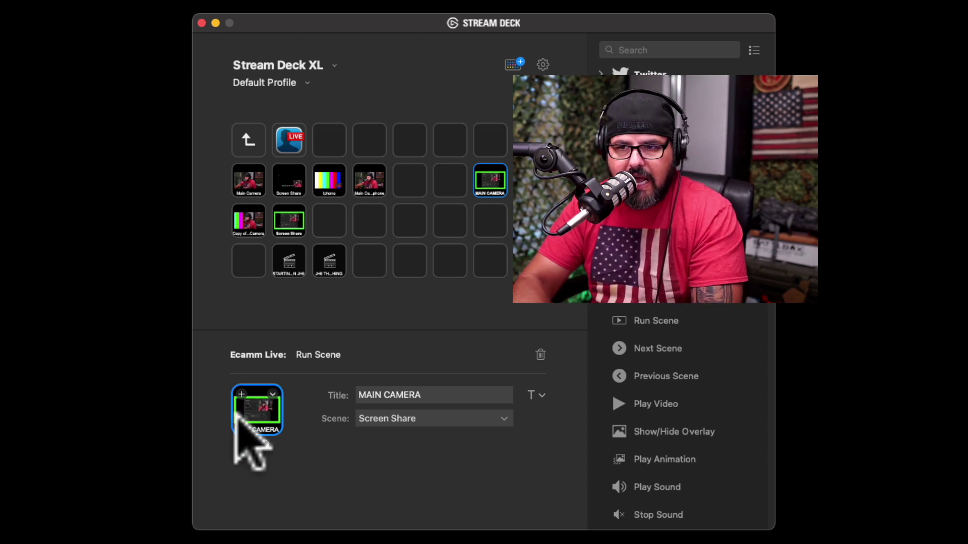
{"action": "left_click", "coordinate": [420, 419]}
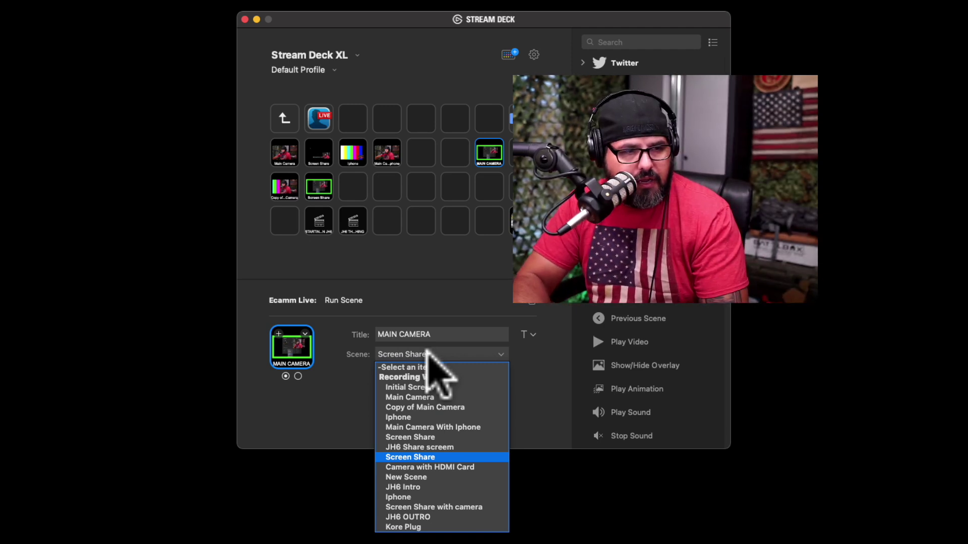
{"action": "left_click", "coordinate": [417, 398]}
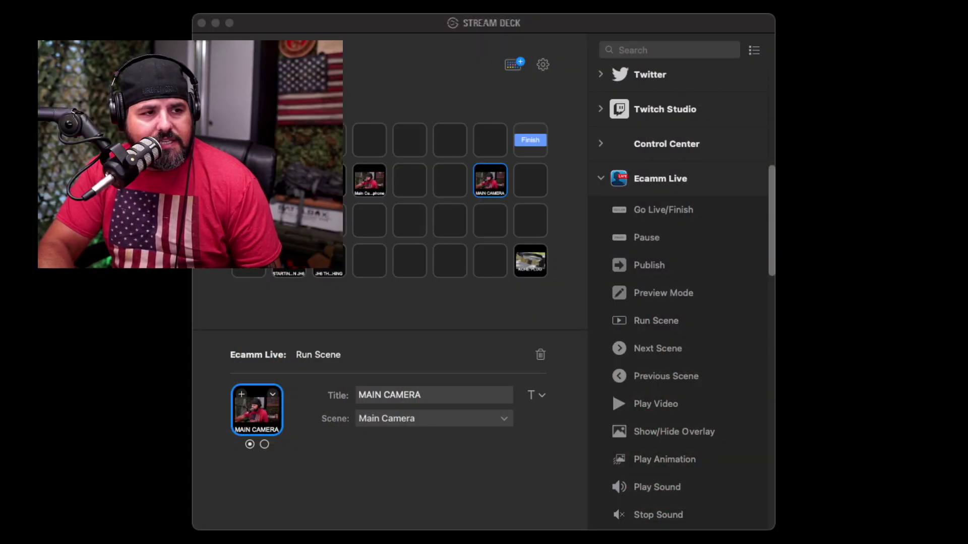
Delete the Run Scene action titled MAIN CAMERA, opting out of further delete confirmations.
{"action": "left_click", "coordinate": [540, 354]}
{"action": "left_click", "coordinate": [411, 255]}
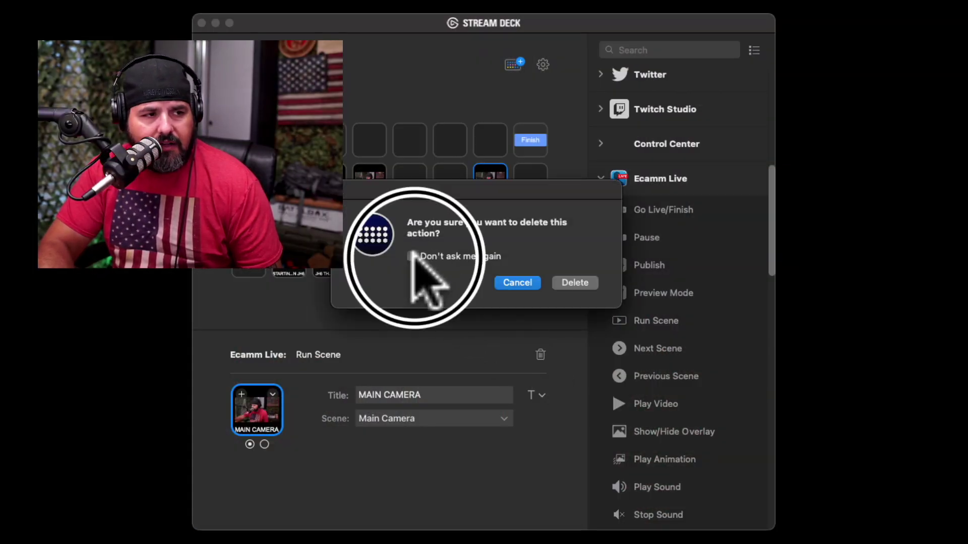
{"action": "left_click", "coordinate": [574, 281]}
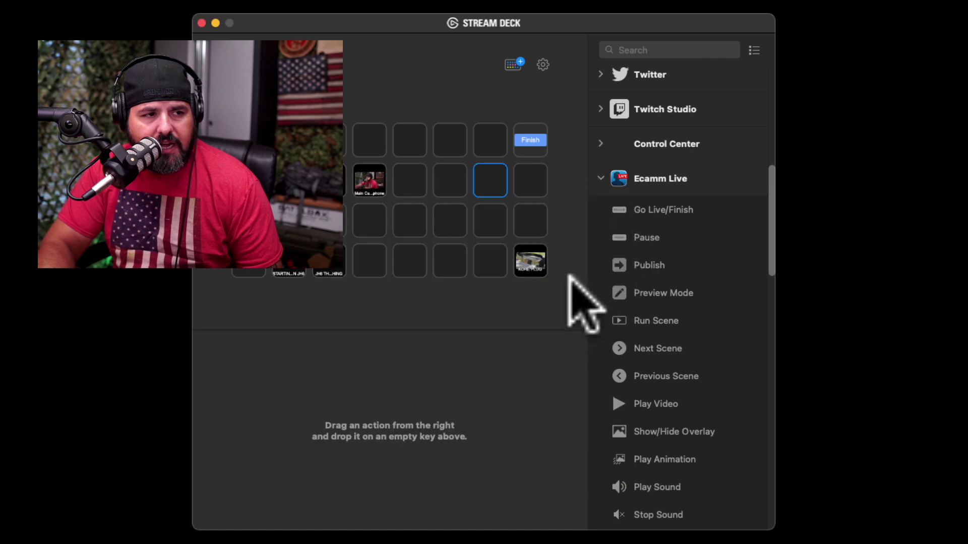
Look through the remaining Ecamm Live actions, such as comment, guest, PDF and video controls.
{"action": "scroll", "coordinate": [649, 324], "scroll_direction": "down", "scroll_amount": 10}
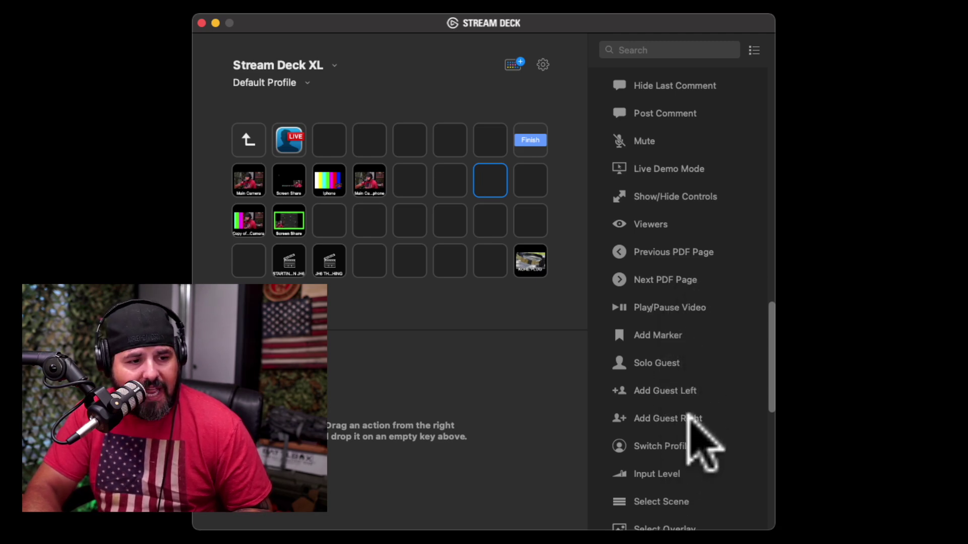
{"action": "scroll", "coordinate": [670, 404], "scroll_direction": "up", "scroll_amount": 3}
{"action": "scroll", "coordinate": [673, 403], "scroll_direction": "up", "scroll_amount": 6}
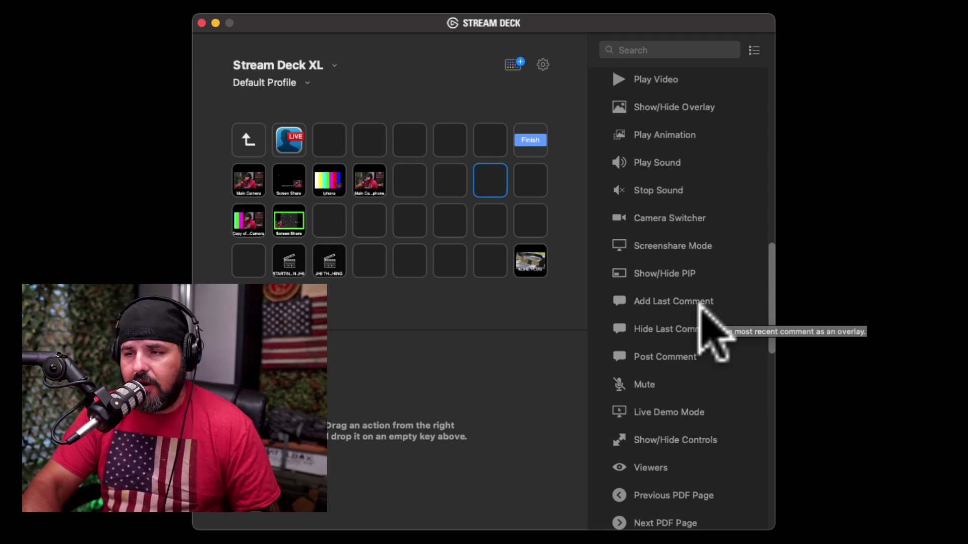
Open the Stream Deck Store and look through its most popular plugins.
{"action": "left_click", "coordinate": [524, 58]}
{"action": "left_click", "coordinate": [513, 64]}
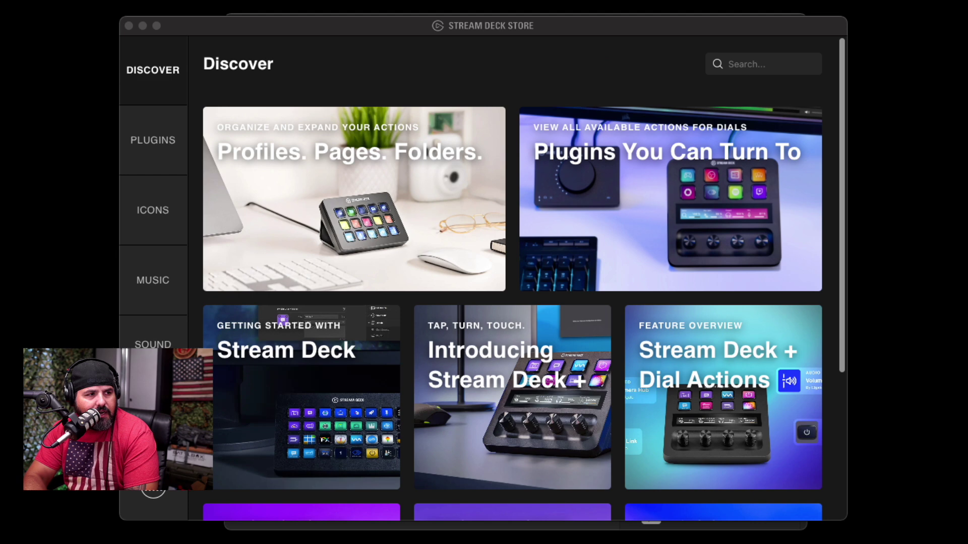
{"action": "left_click", "coordinate": [146, 144]}
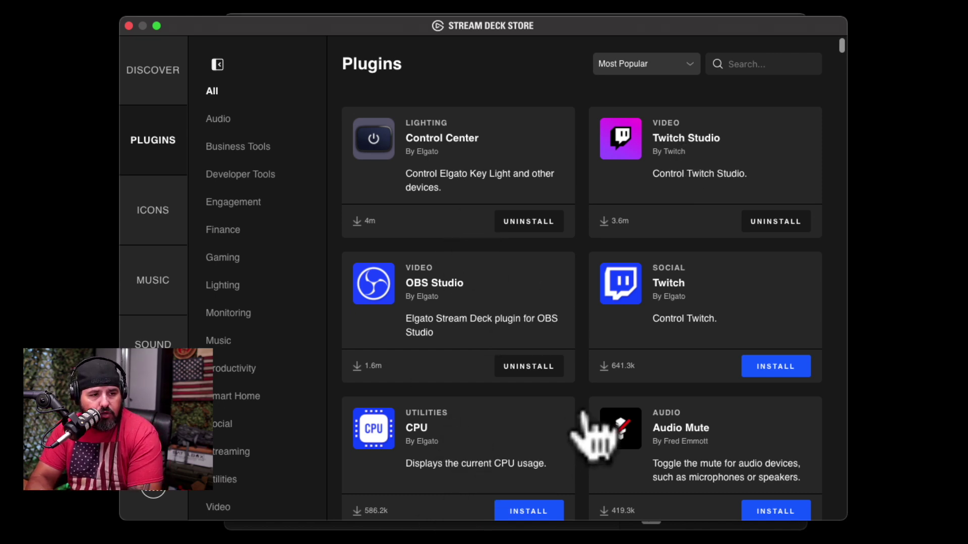
{"action": "scroll", "coordinate": [585, 428], "scroll_direction": "down", "scroll_amount": 3}
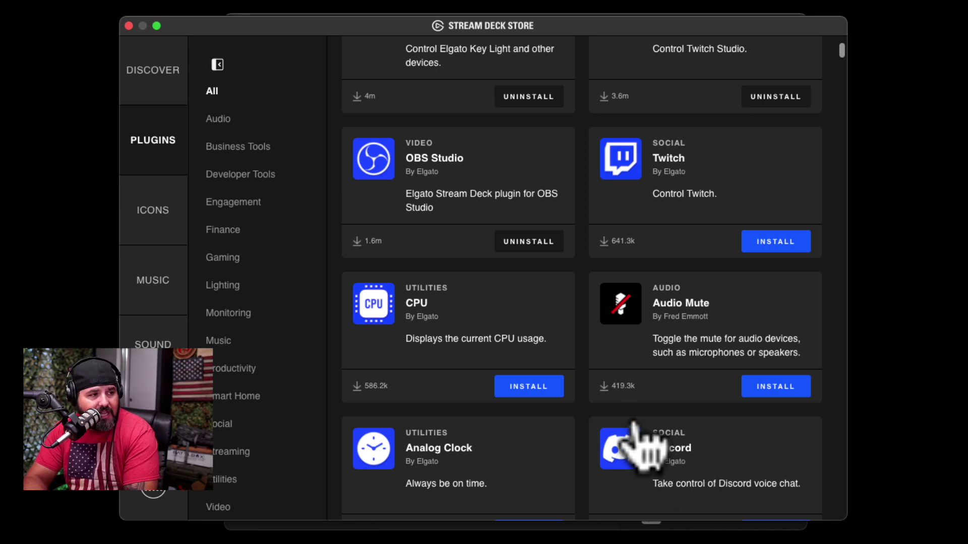
Browse the store's Icons, Music, Sound Effects and Discover sections.
{"action": "left_click", "coordinate": [171, 223]}
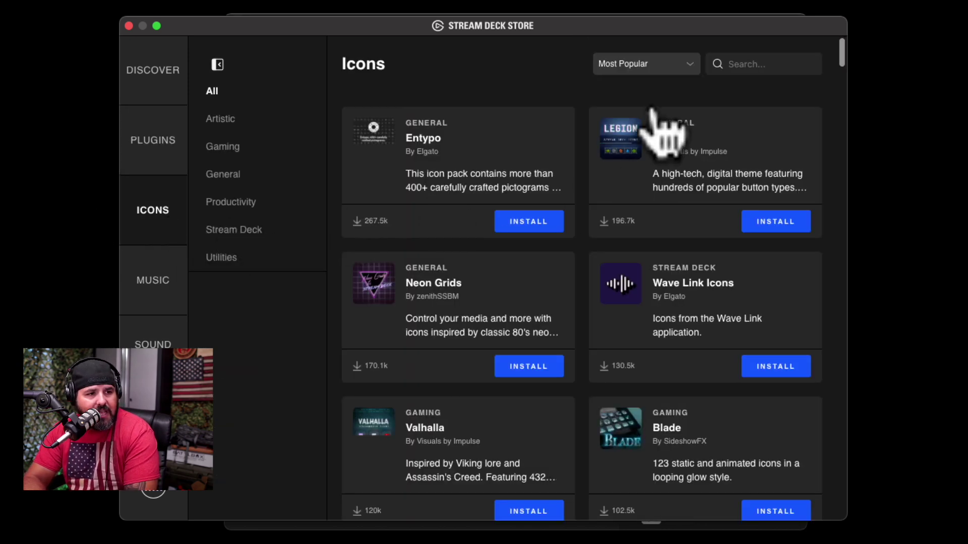
{"action": "left_click", "coordinate": [154, 302]}
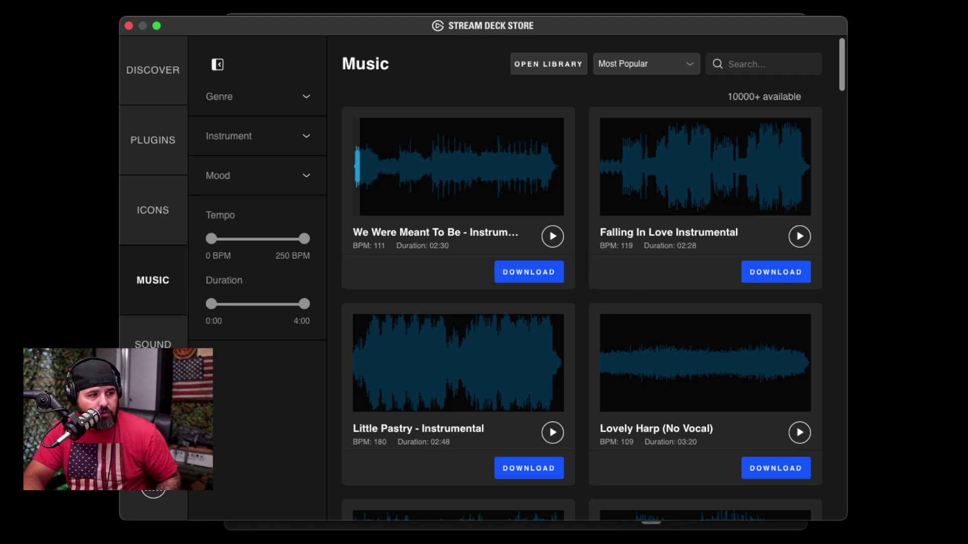
{"action": "left_click", "coordinate": [153, 345]}
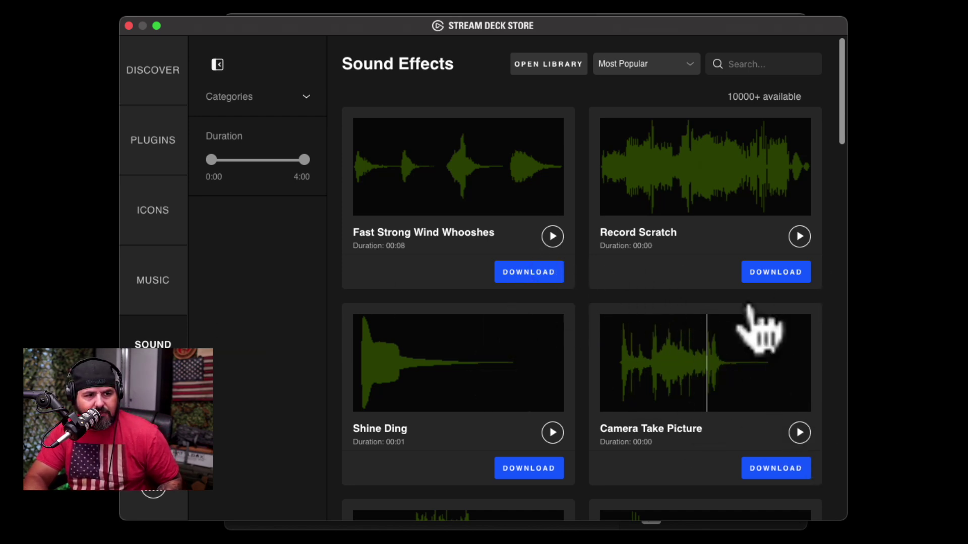
{"action": "left_click", "coordinate": [153, 73]}
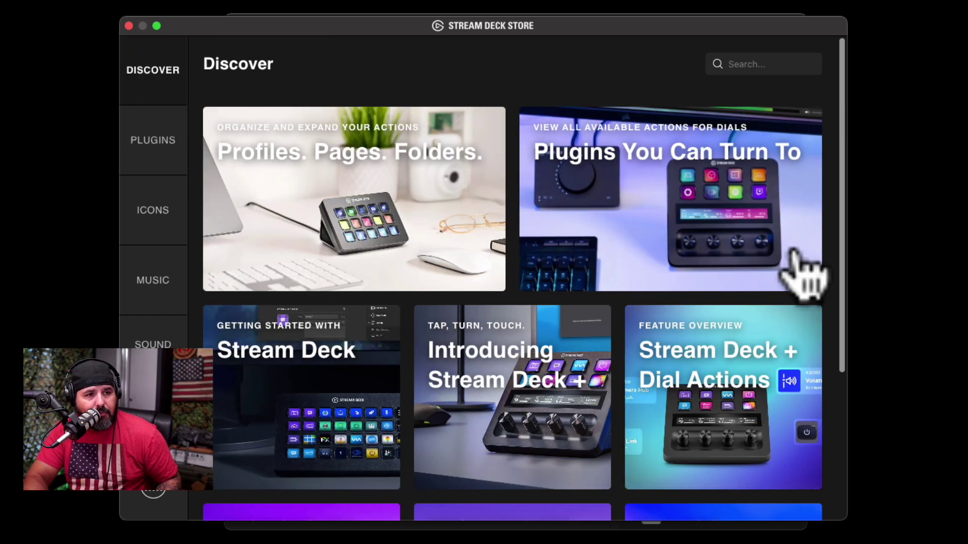
{"action": "scroll", "coordinate": [658, 272], "scroll_direction": "down", "scroll_amount": 3}
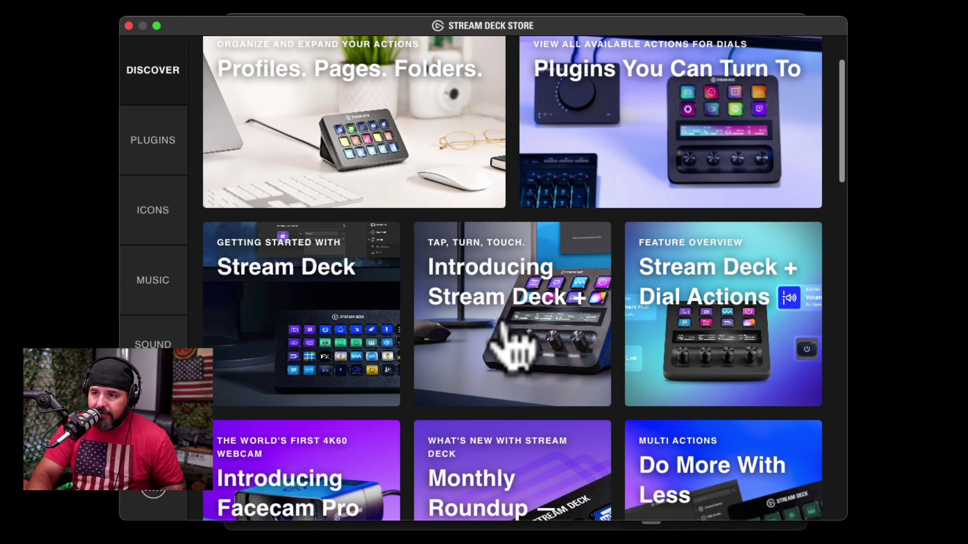
{"action": "scroll", "coordinate": [503, 323], "scroll_direction": "down", "scroll_amount": 5}
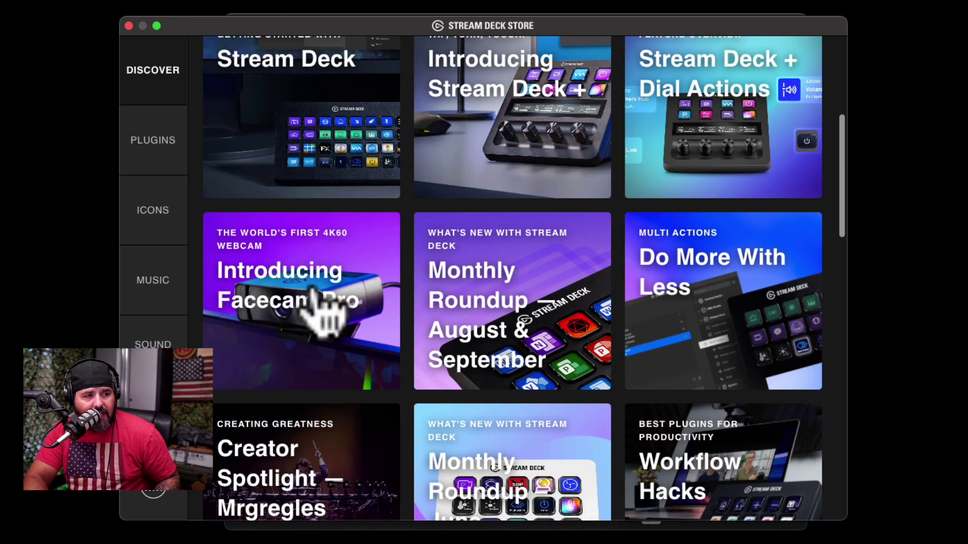